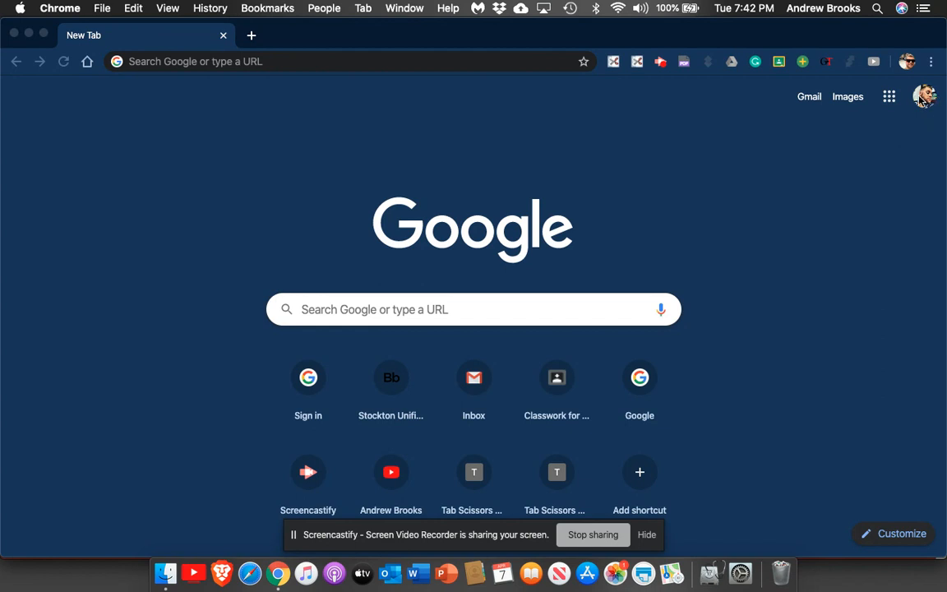
# - Open Google Classroom and go to the classwork of the MATH P2 T3 class
pyautogui.click(926, 103)
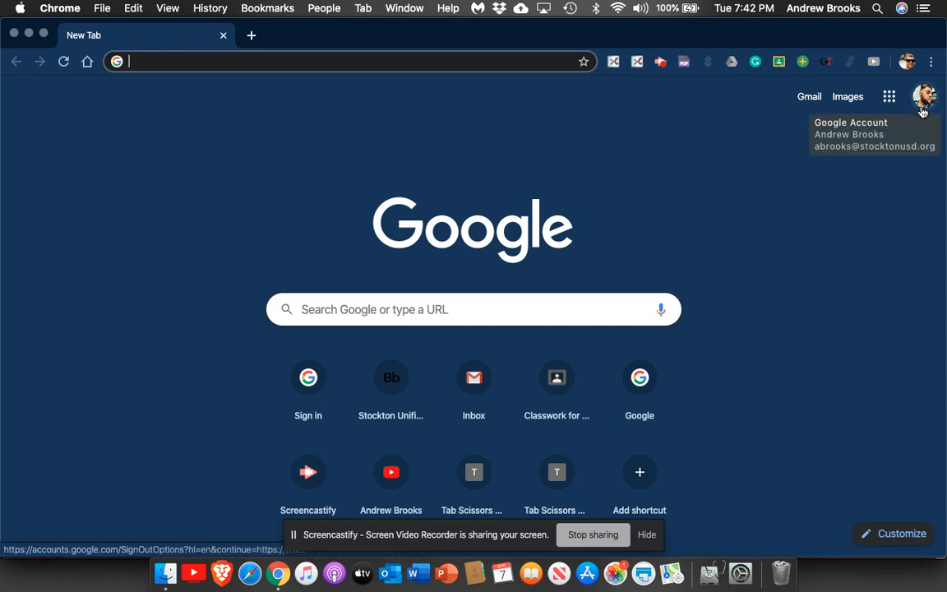
pyautogui.click(893, 100)
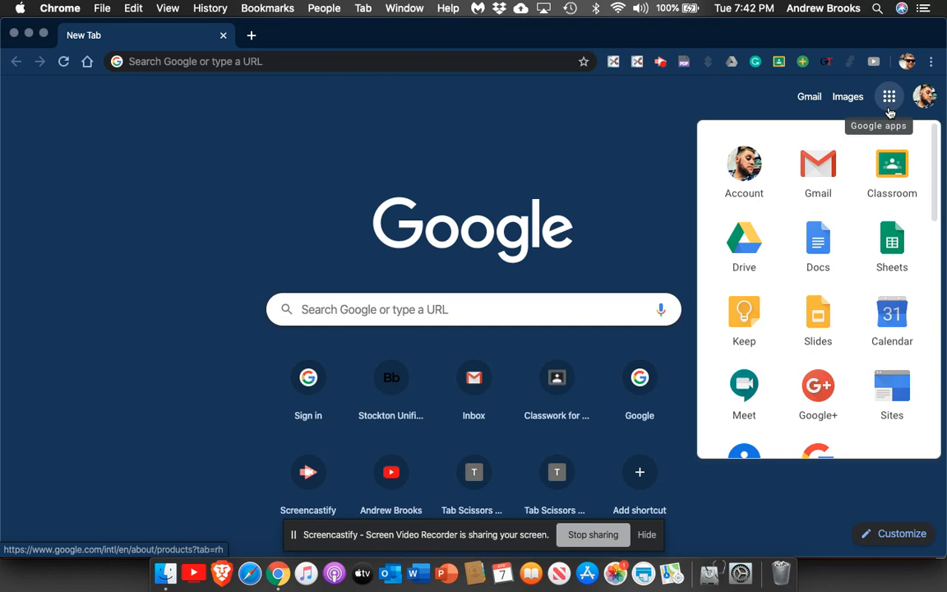
pyautogui.click(898, 173)
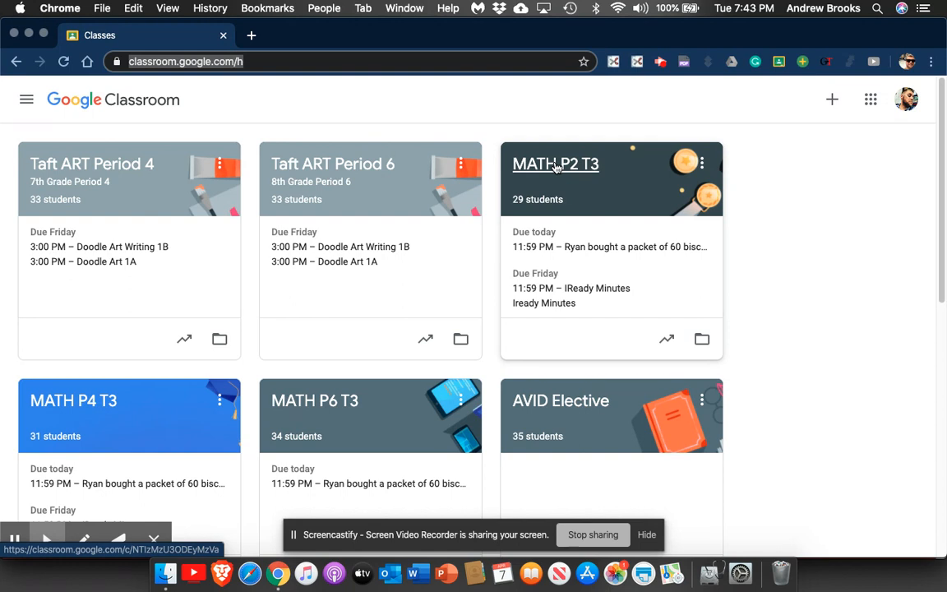
pyautogui.click(556, 166)
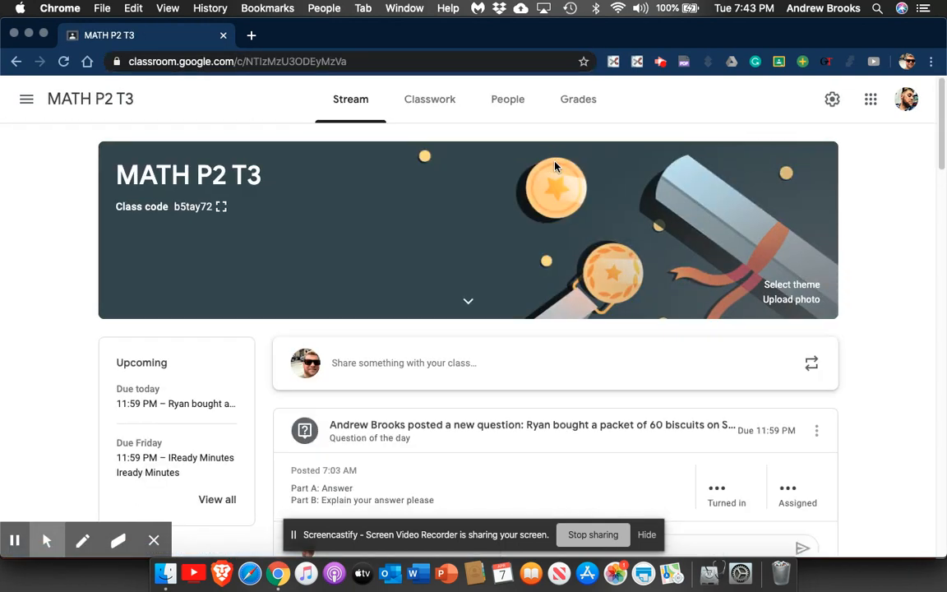
pyautogui.click(419, 109)
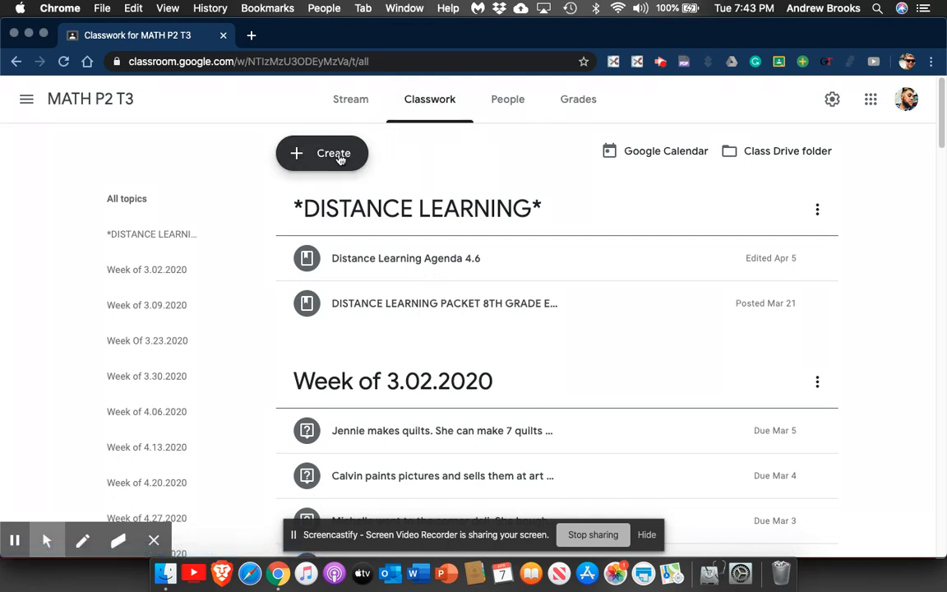
# - Start a new Material post in the classwork of MATH P2 T3
pyautogui.moveTo(317, 120)
pyautogui.mouseDown()
pyautogui.moveTo(305, 119)
pyautogui.moveTo(351, 200)
pyautogui.moveTo(298, 132)
pyautogui.moveTo(380, 174)
pyautogui.moveTo(310, 154)
pyautogui.mouseUp()
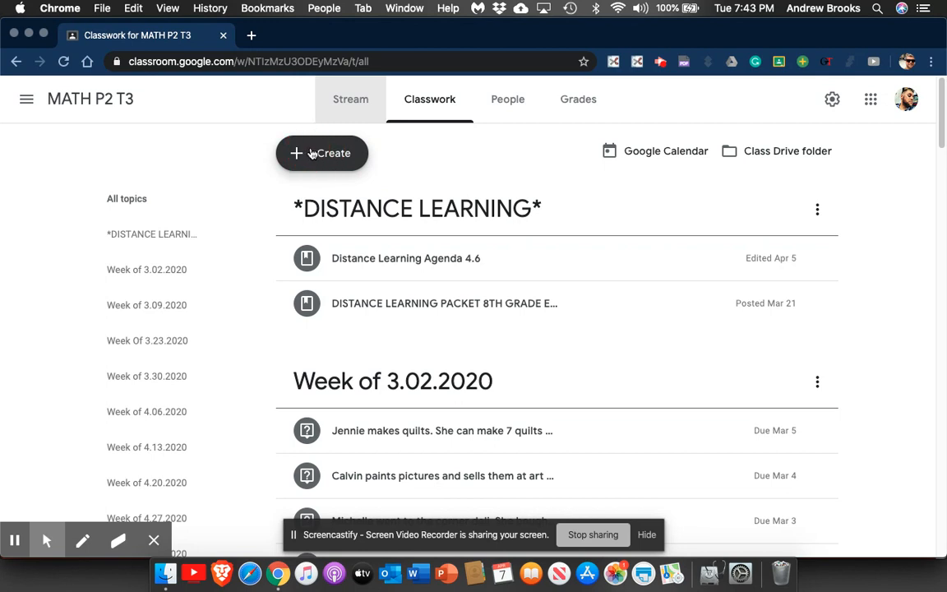
pyautogui.click(311, 154)
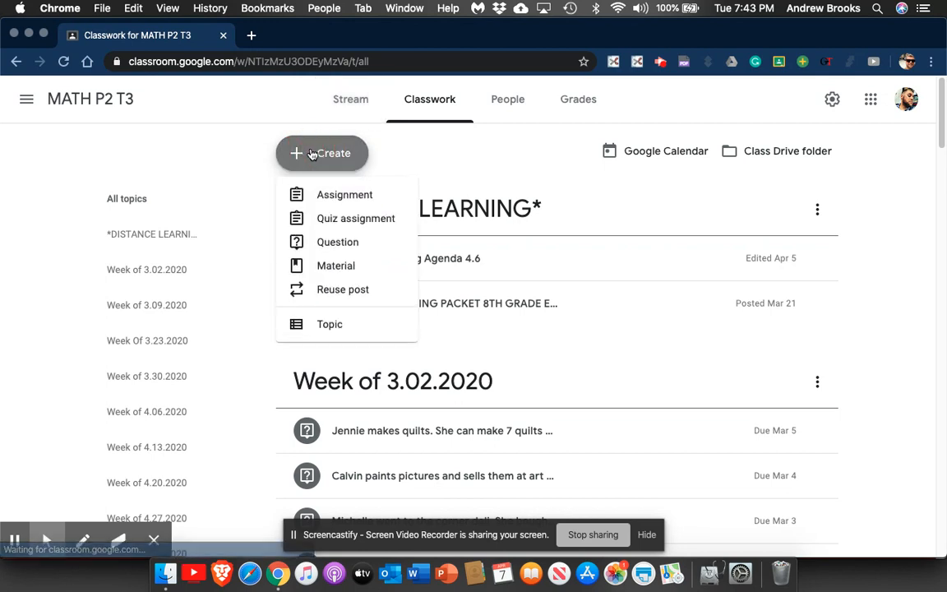
pyautogui.click(367, 274)
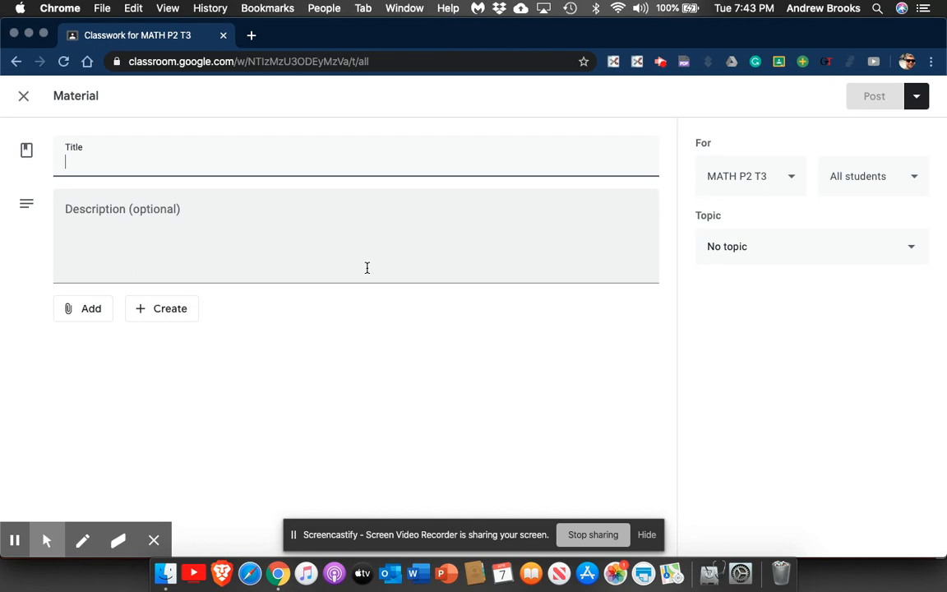
# - Title the material as the teacher's notes on chapter 10, beginning with the teacher's name
pyautogui.write('Mr')
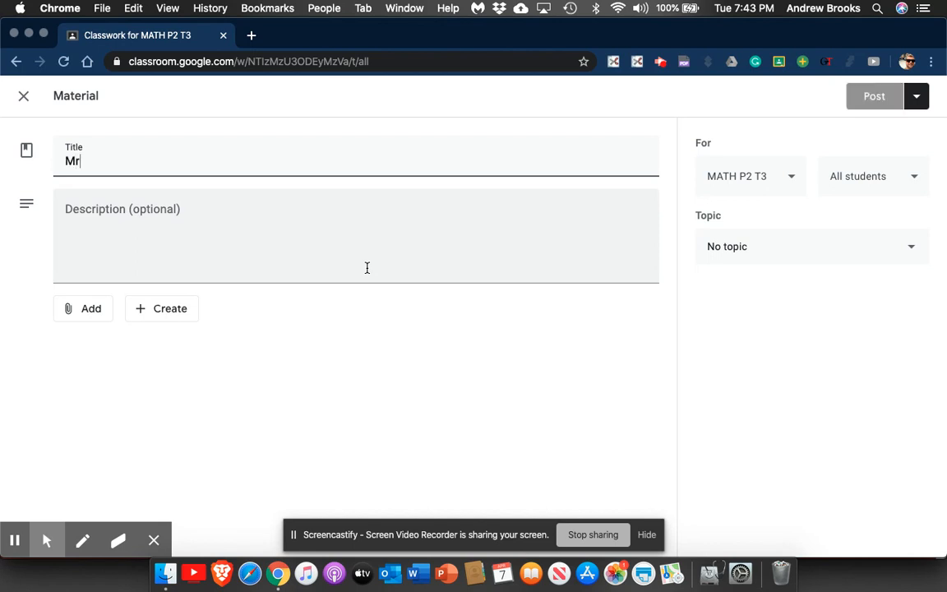
pyautogui.write('. BRooks n')
pyautogui.press('BackSpace')
pyautogui.press('BackSpace')
pyautogui.press('BackSpace')
pyautogui.press('BackSpace')
pyautogui.press('BackSpace')
pyautogui.press('BackSpace')
pyautogui.press('BackSpace')
pyautogui.write('rook')
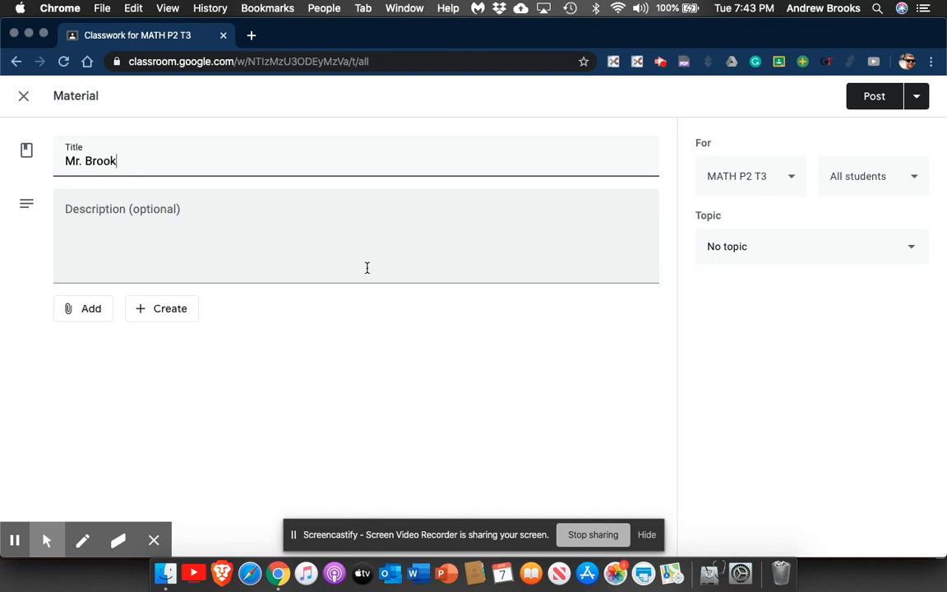
pyautogui.write('s notes on chapt')
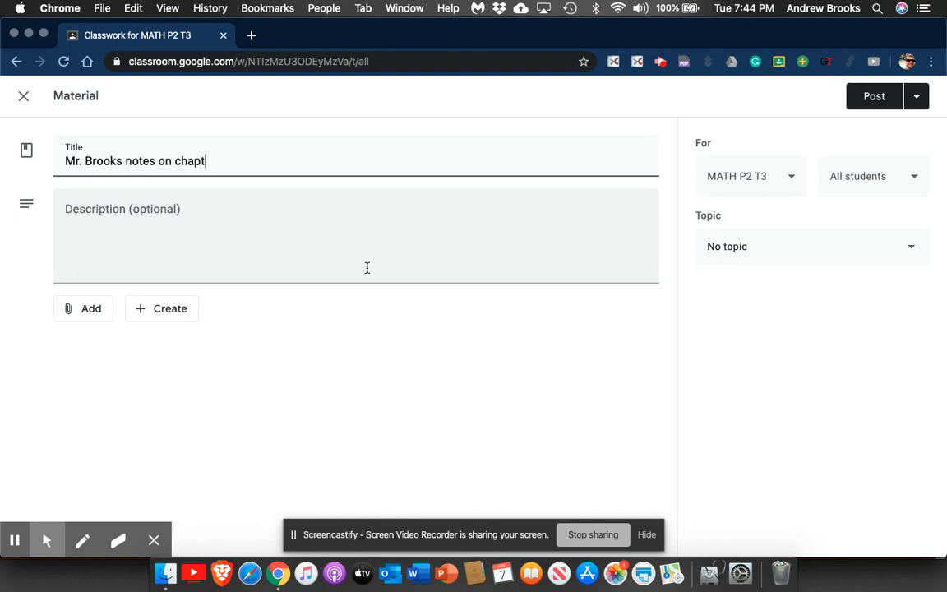
pyautogui.write('er 10')
# - Enter the description "Please take down the notes in this pdf so that you have for tomorrows class period."
pyautogui.click(234, 247)
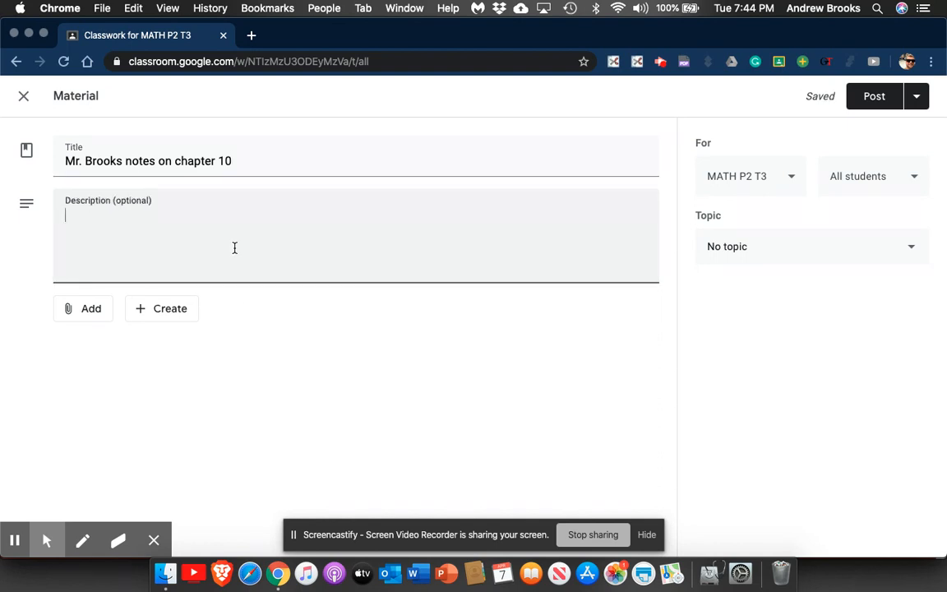
pyautogui.write('Please take ')
pyautogui.write('down the n')
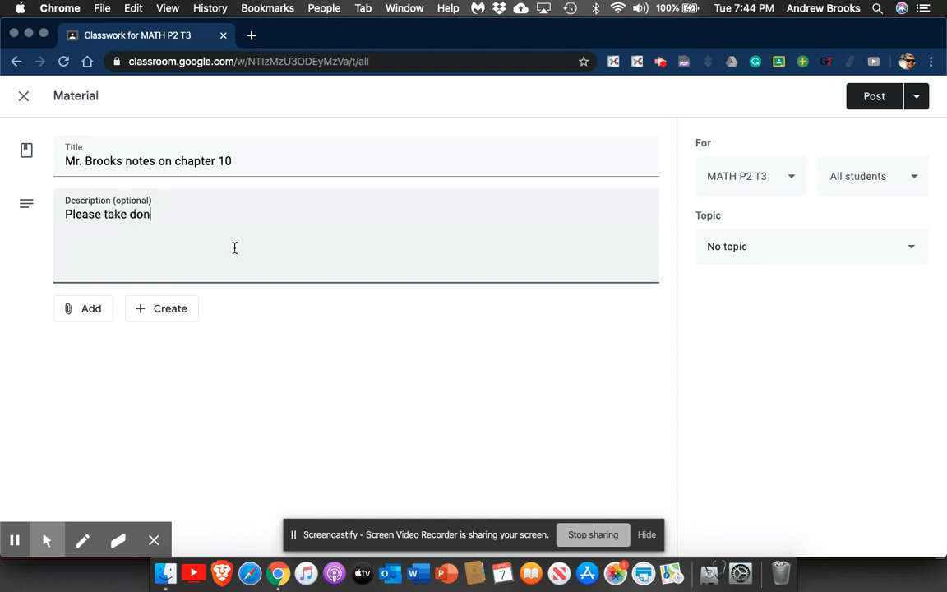
pyautogui.write('otes in this pdf ')
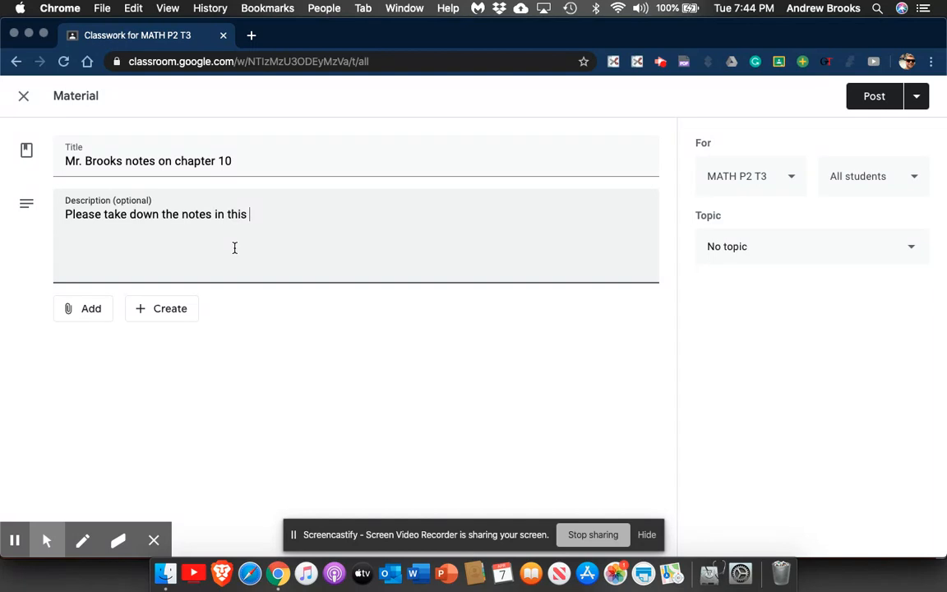
pyautogui.write('so that yo ha')
pyautogui.press('BackSpace')
pyautogui.press('BackSpace')
pyautogui.press('BackSpace')
pyautogui.write('u a')
pyautogui.press('BackSpace')
pyautogui.write('hav')
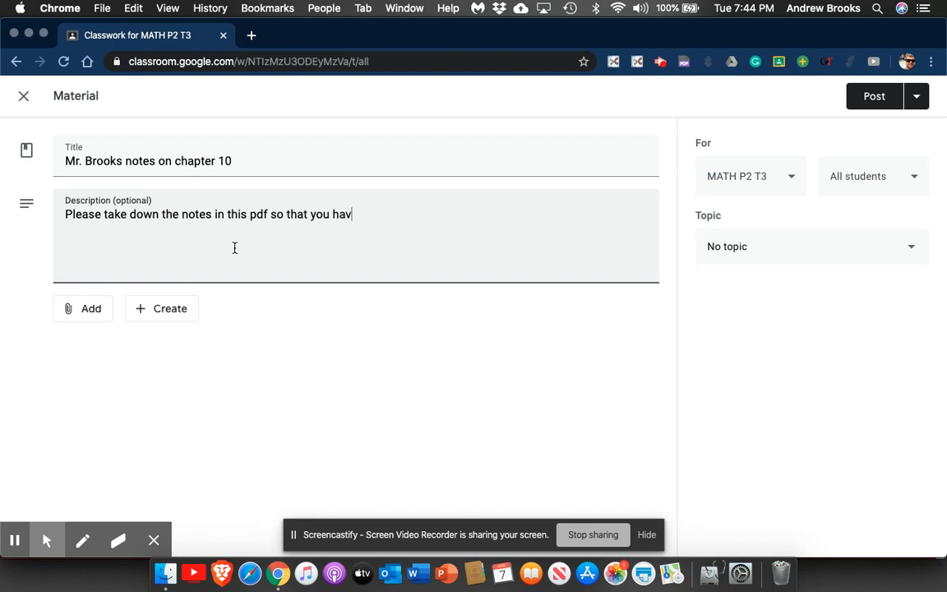
pyautogui.write('e for tomoor')
pyautogui.press('BackSpace')
pyautogui.press('BackSpace')
pyautogui.write('rrows ')
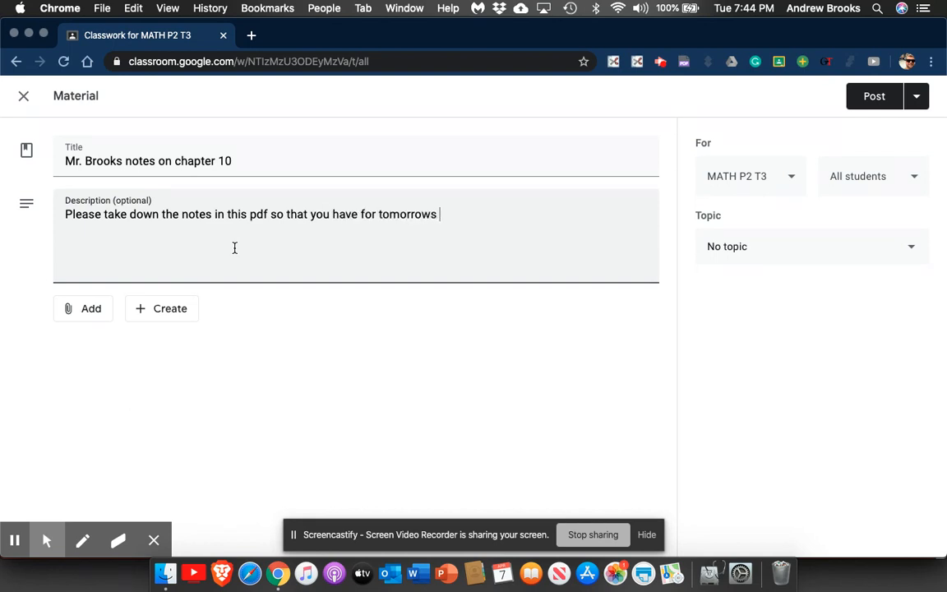
pyautogui.write('class period.')
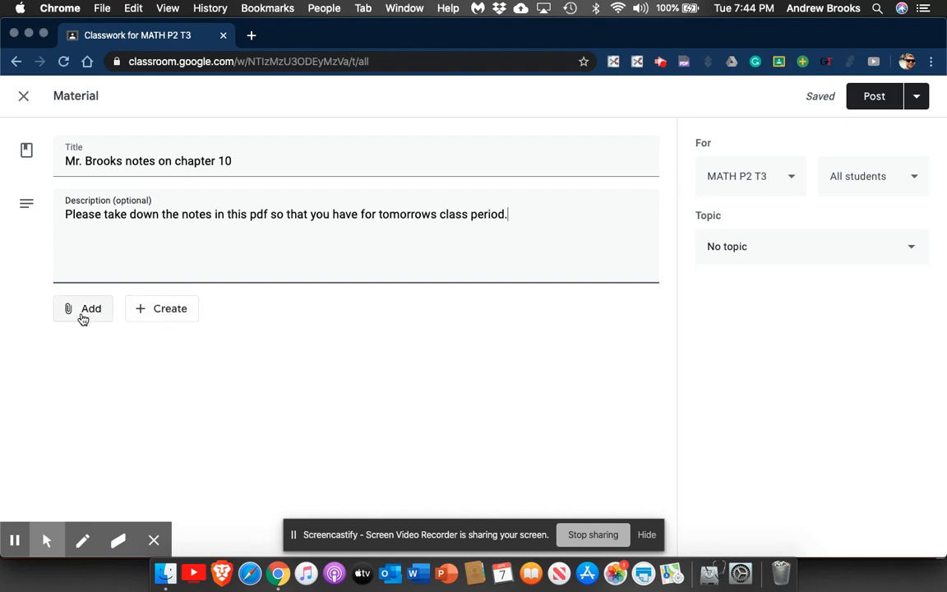
# - Examine the material's attachment options: creatable file types, My Drive, shared drives, and uploading a file from the device's folders
pyautogui.click(180, 310)
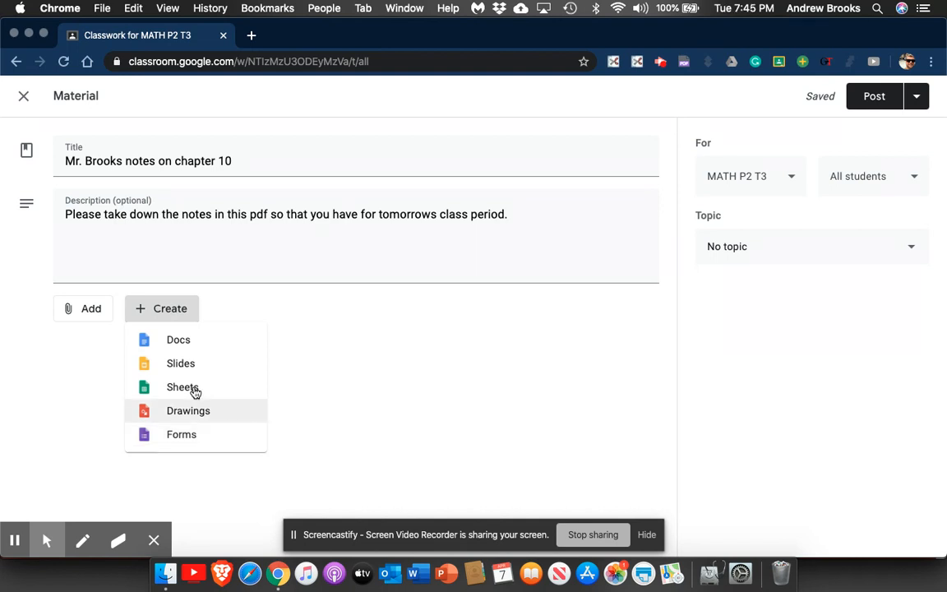
pyautogui.click(98, 371)
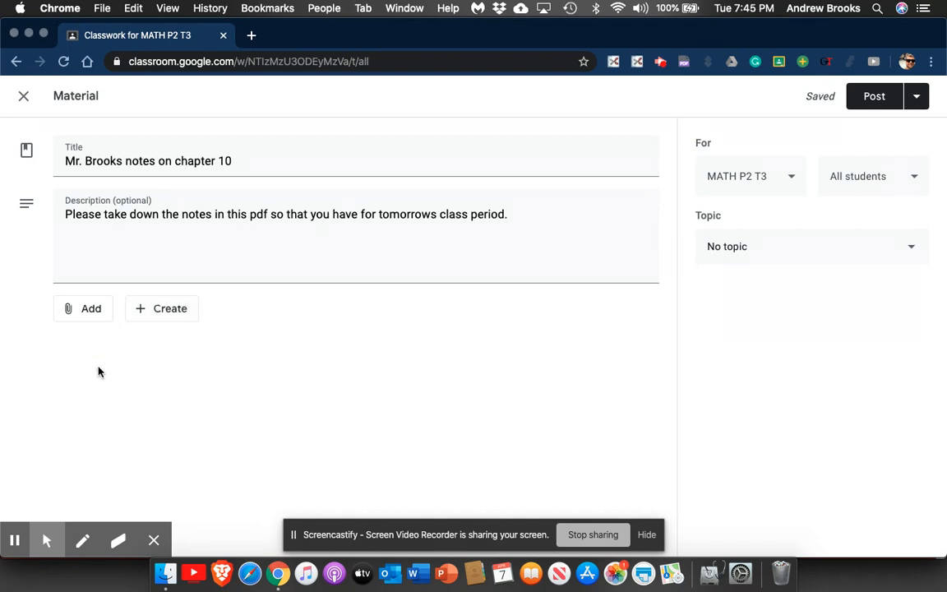
pyautogui.click(85, 319)
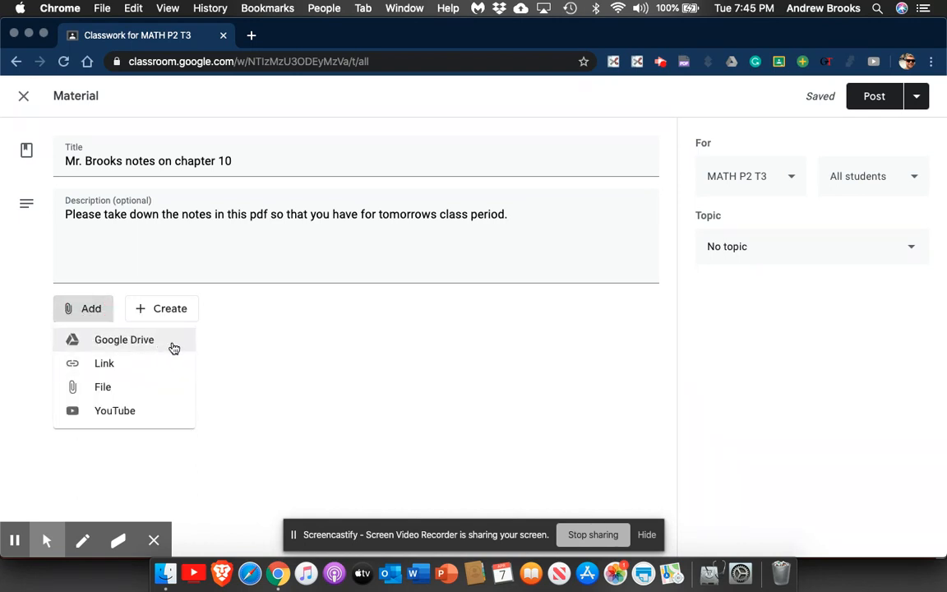
pyautogui.click(168, 397)
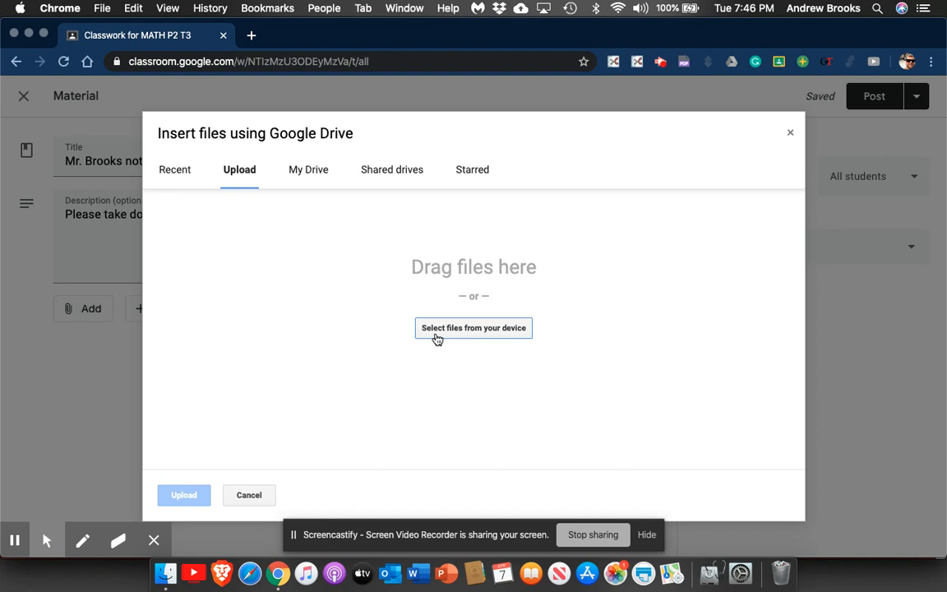
pyautogui.click(318, 176)
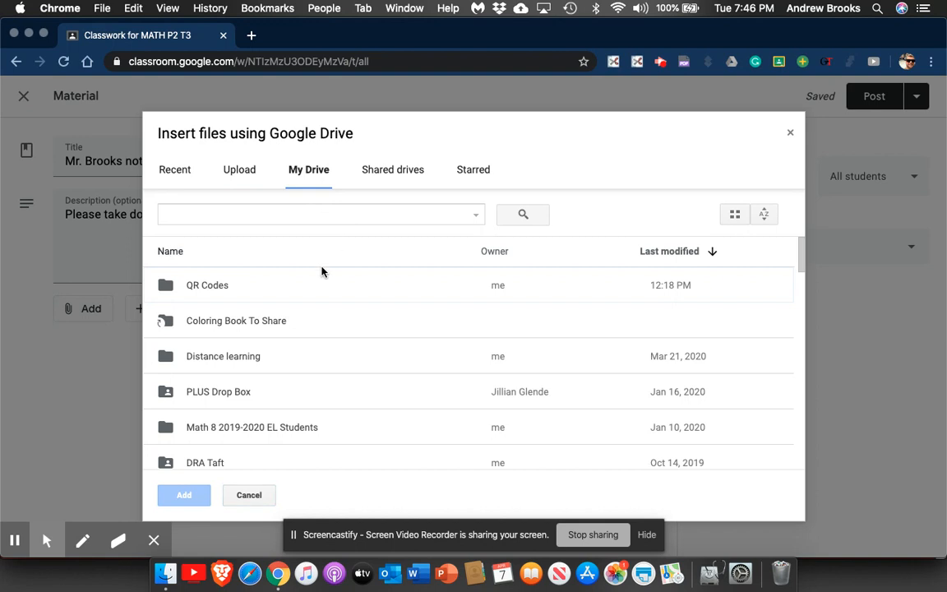
pyautogui.click(402, 176)
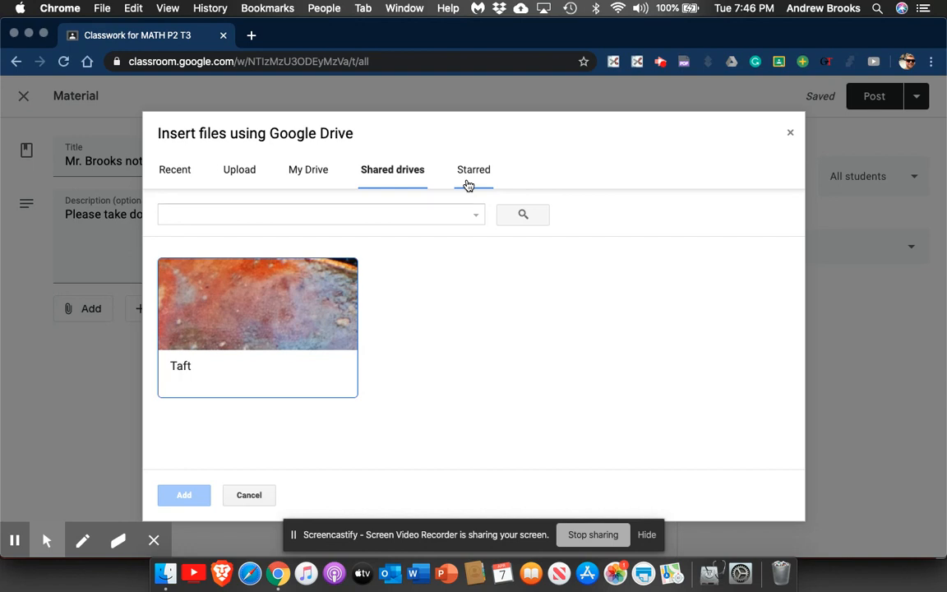
pyautogui.click(245, 173)
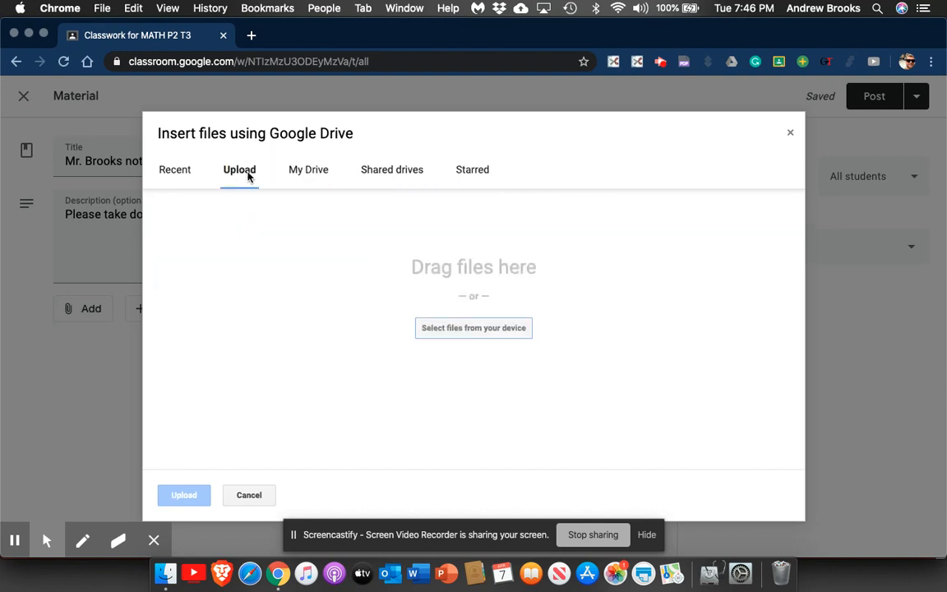
pyautogui.click(475, 338)
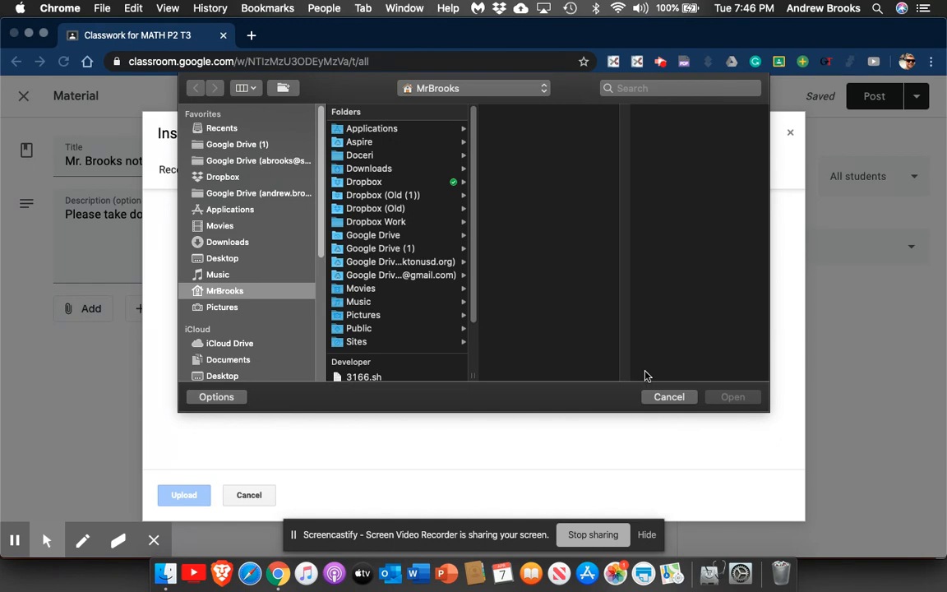
pyautogui.click(237, 161)
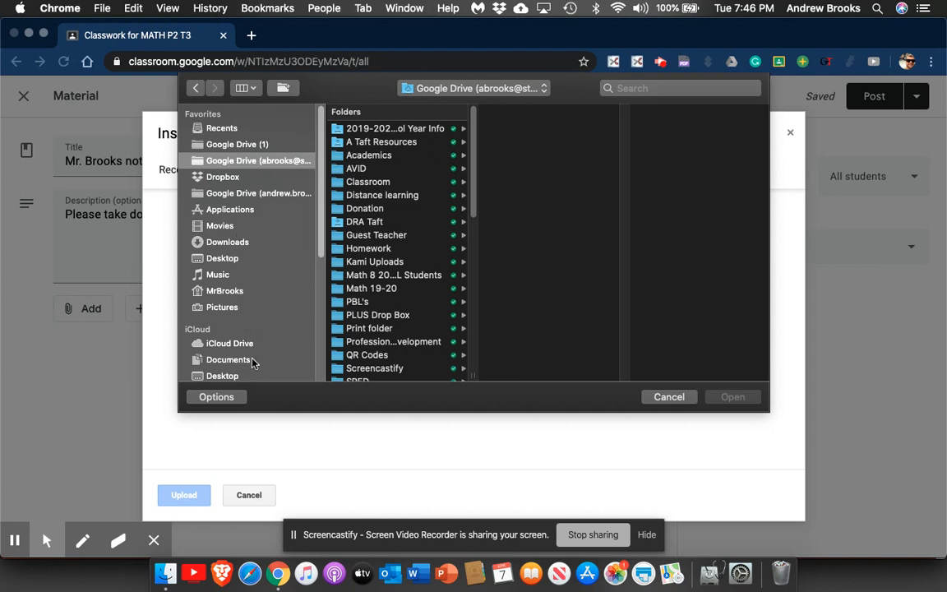
pyautogui.click(667, 401)
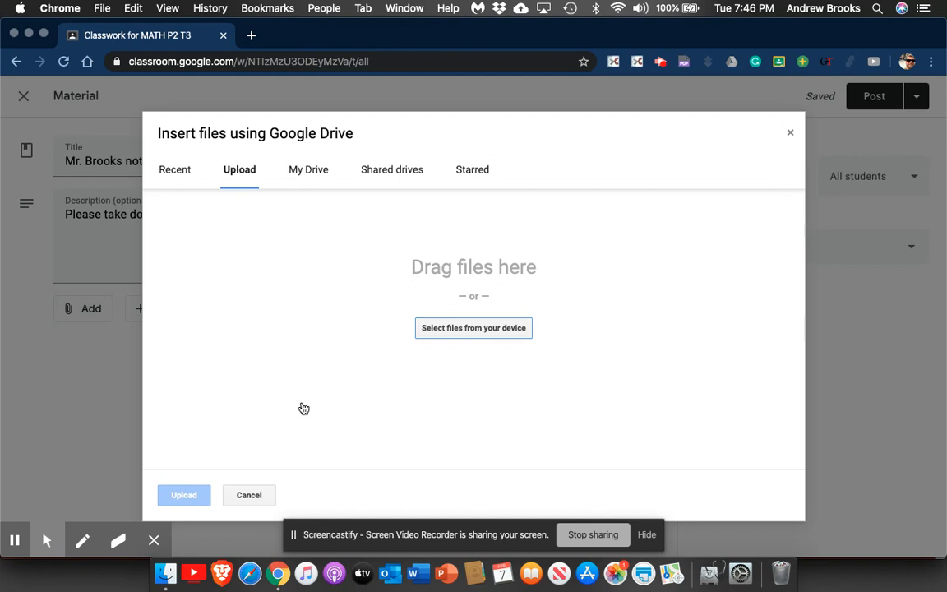